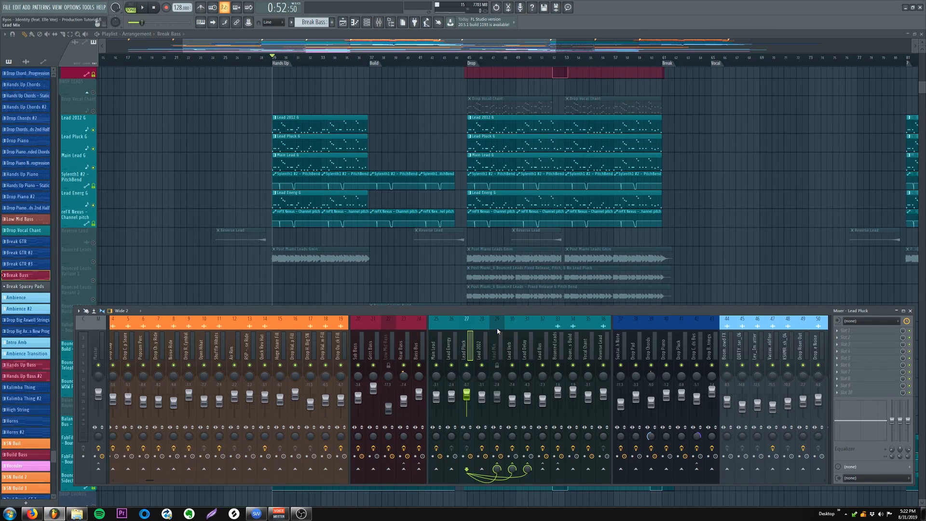
# - Review the ArtsAcoustic Reverb, EQuality and FabFilter Pro-Q 2 plugins on the Lead Verb mixer track
pyautogui.click(515, 345)
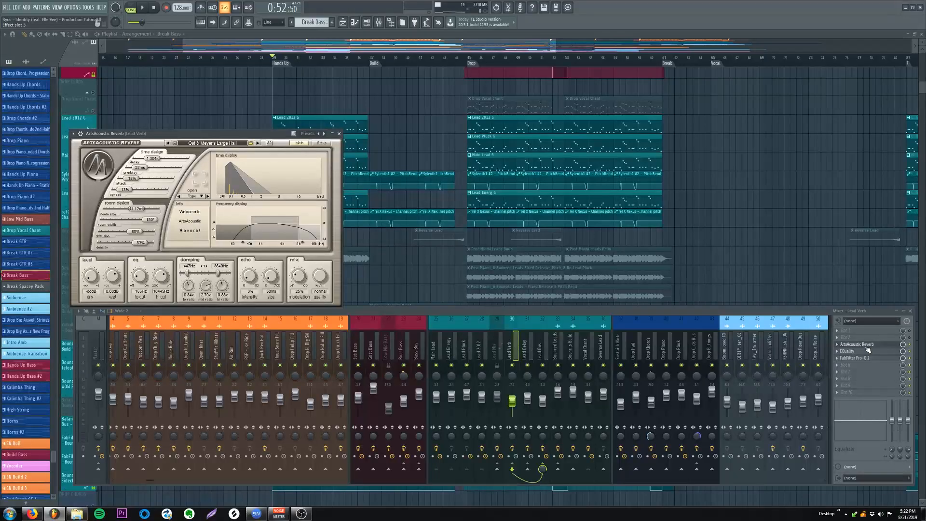
pyautogui.click(866, 344)
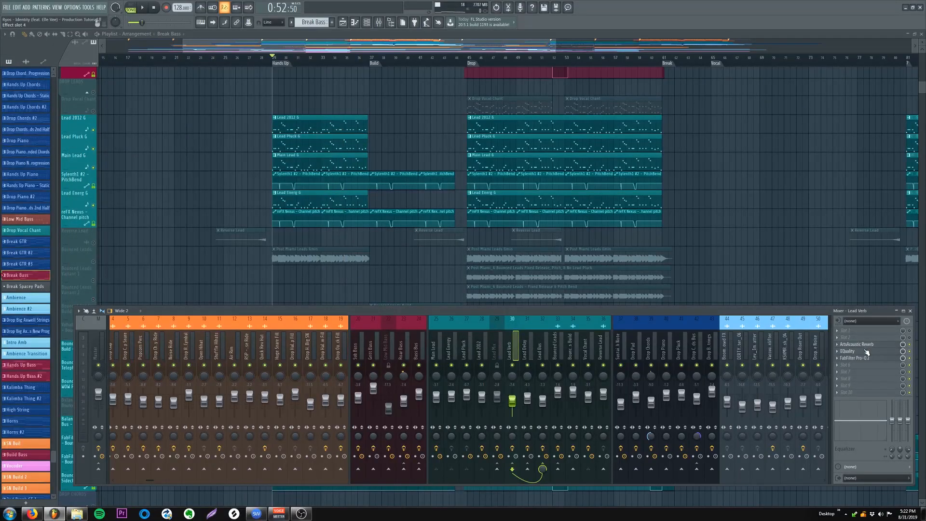
pyautogui.click(865, 351)
pyautogui.click(865, 358)
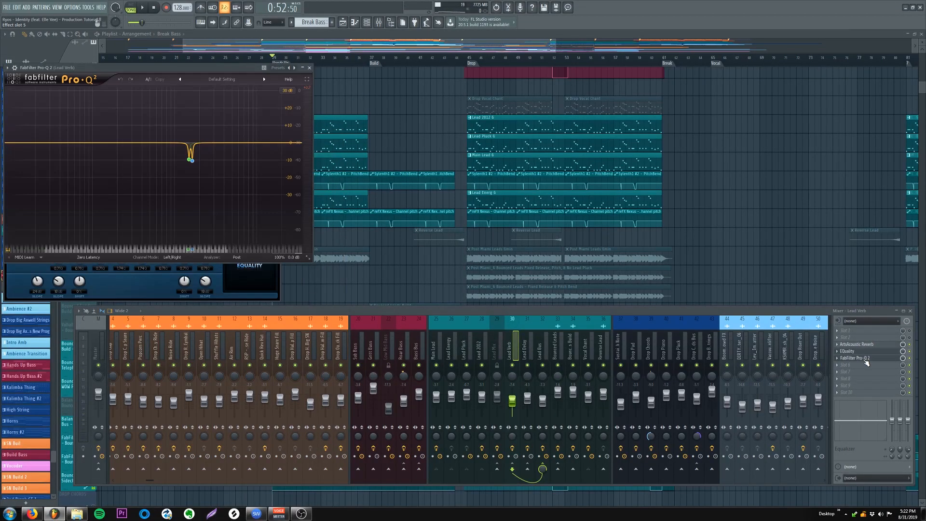
pyautogui.click(310, 68)
# - Play the leads briefly and inspect the H-Delay Stereo plugin on the Lead Delay mixer track
pyautogui.press('space')
pyautogui.click(526, 351)
pyautogui.press('space')
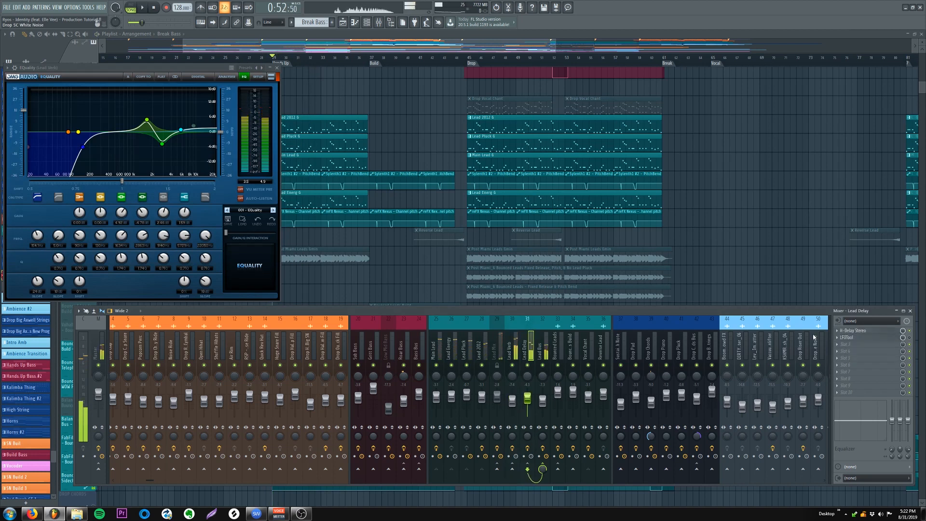
pyautogui.click(861, 333)
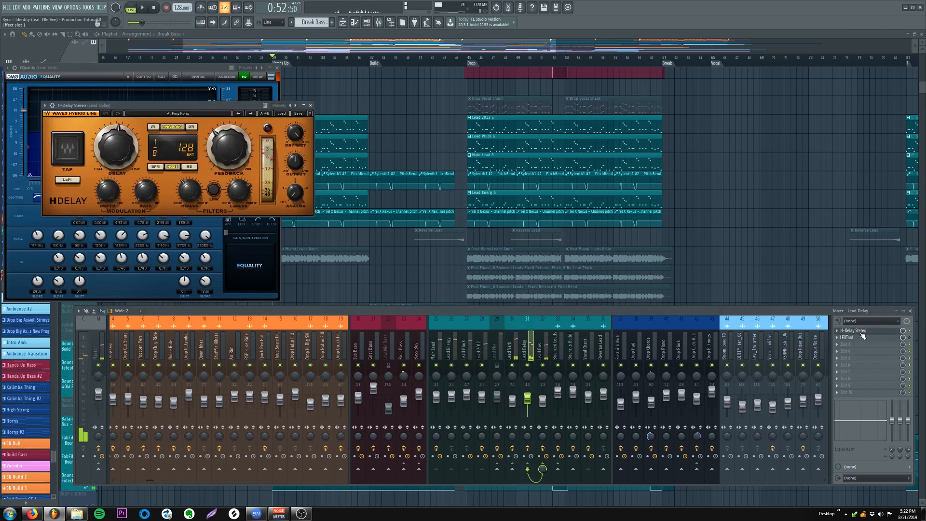
pyautogui.click(311, 105)
pyautogui.press('Escape')
# - Play the Hands Up section with the Main Lead, Lead Pluck and Lead 2012 mixer tracks soloed one at a time
pyautogui.click(378, 20)
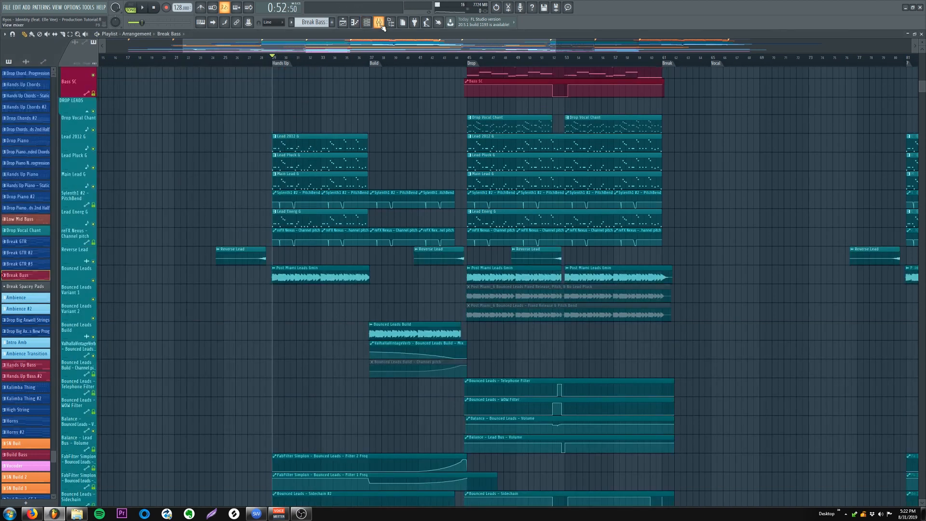
pyautogui.click(379, 22)
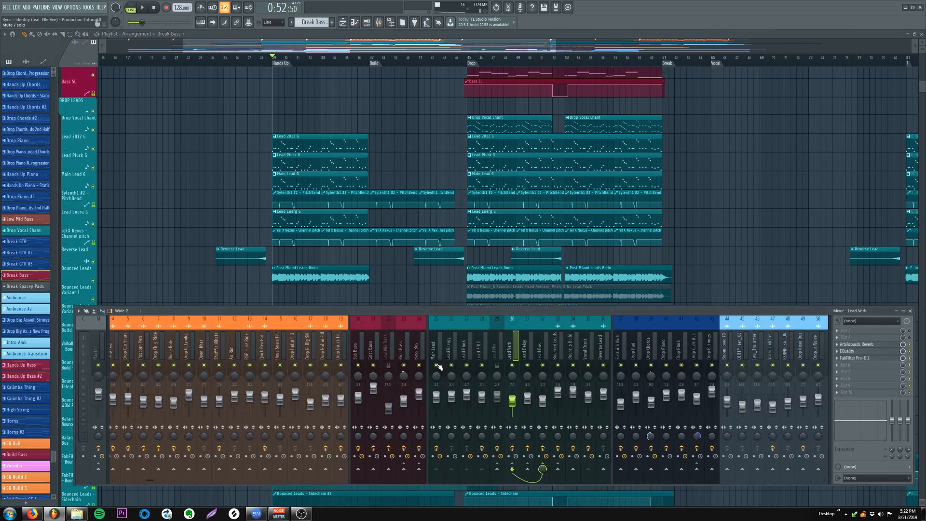
pyautogui.press('space')
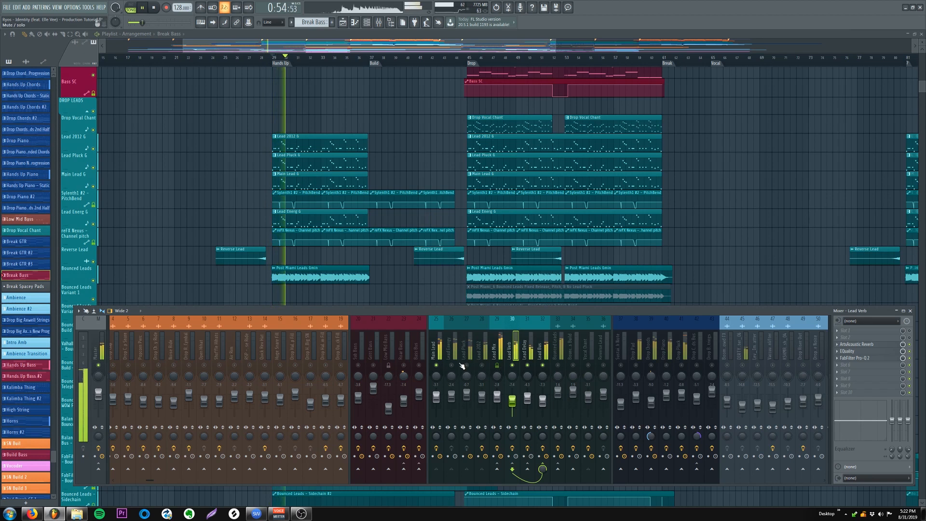
pyautogui.press('space')
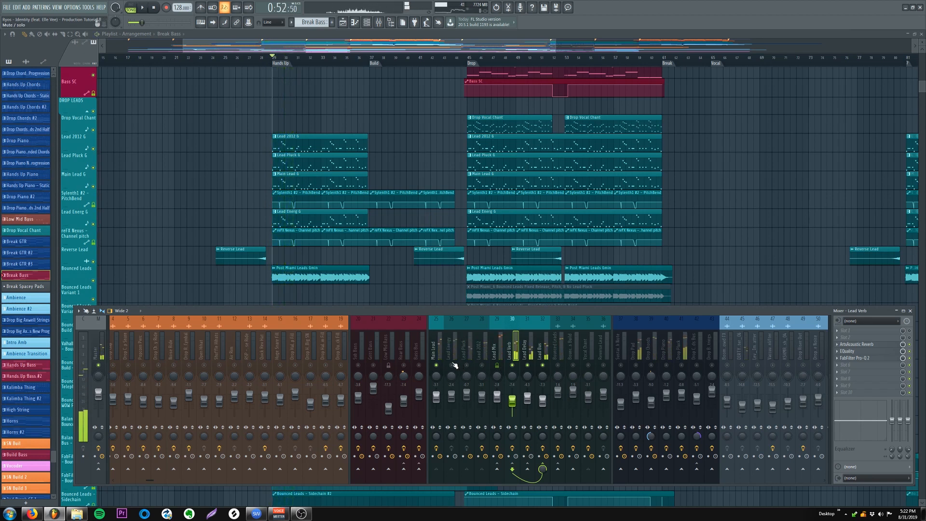
pyautogui.press('space')
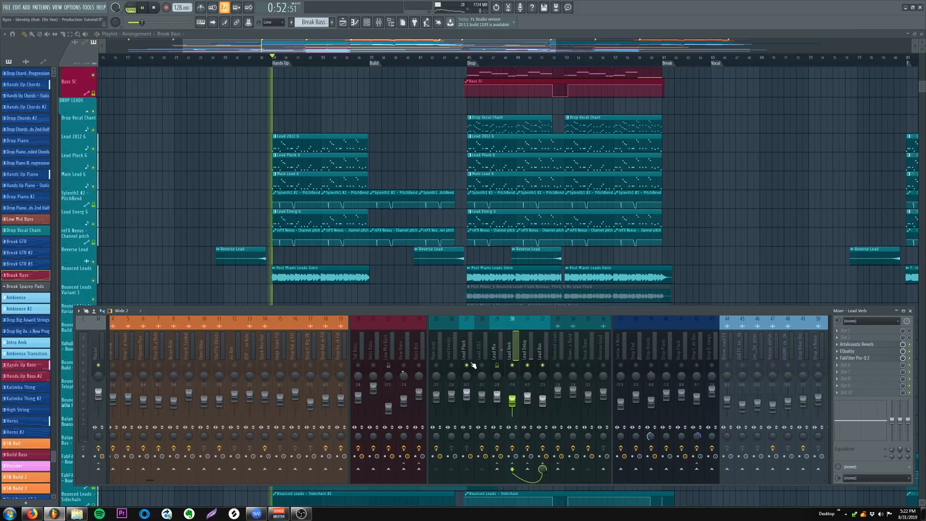
pyautogui.press('space')
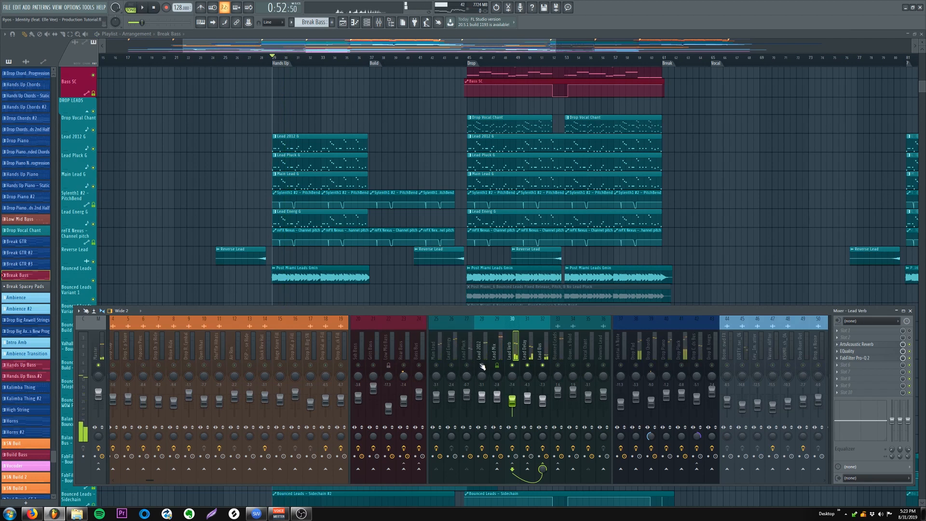
pyautogui.press('space')
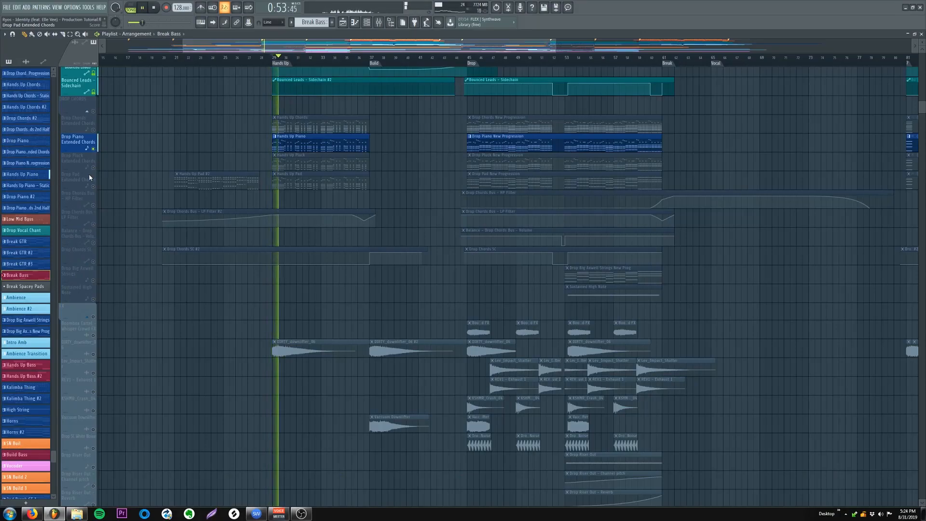
# - Solo the Drop Pluck and Drop Pad extended chord tracks in turn while the Hands Up section plays
pyautogui.rightClick(93, 168)
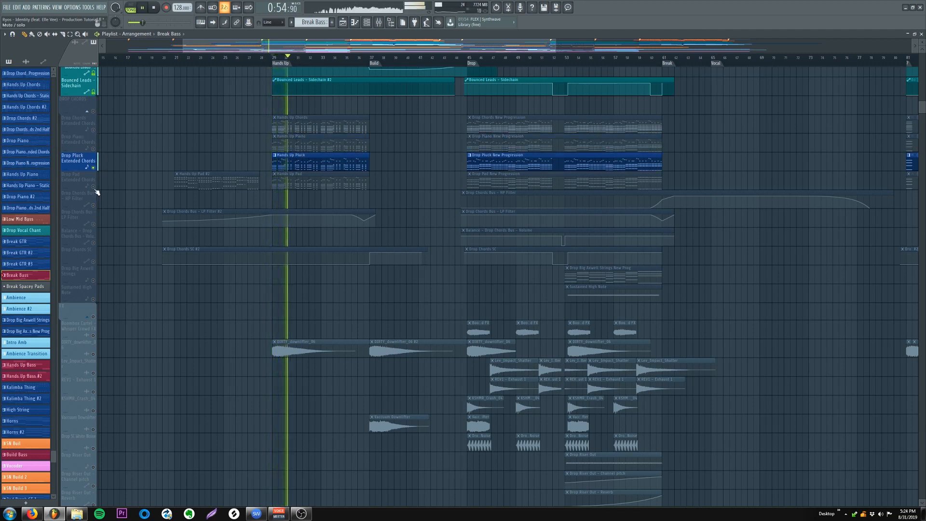
pyautogui.rightClick(94, 186)
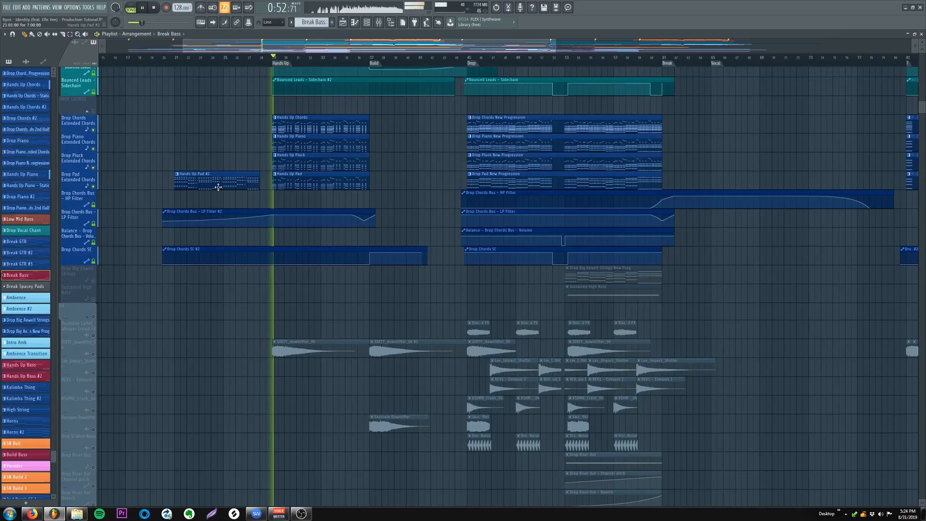
# - Find the Horns part and inspect the reFX Nexus #7 instrument that plays it
pyautogui.scroll(-12, 219, 184)
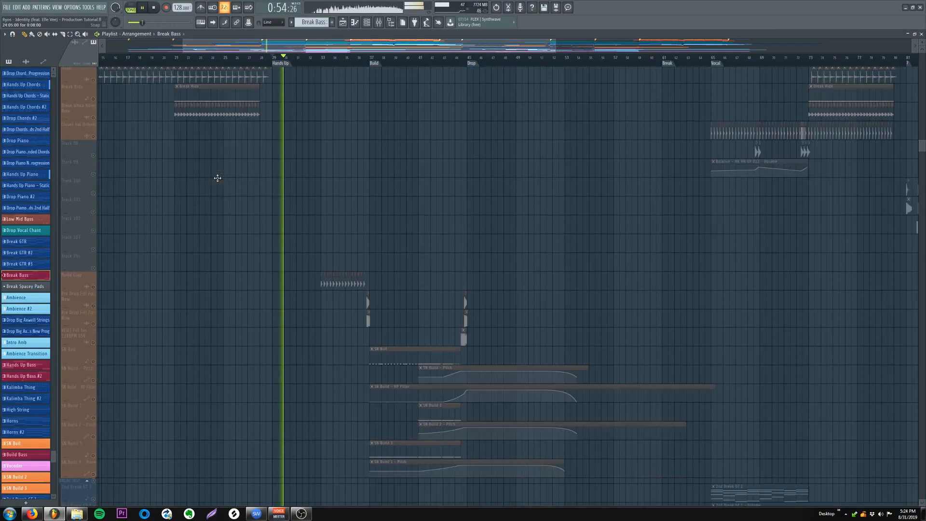
pyautogui.scroll(-11, 207, 180)
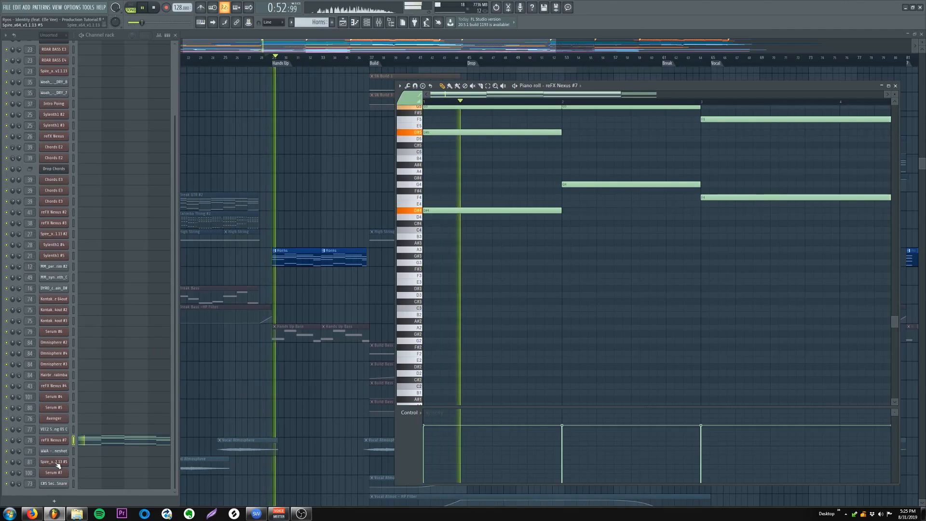
pyautogui.click(60, 441)
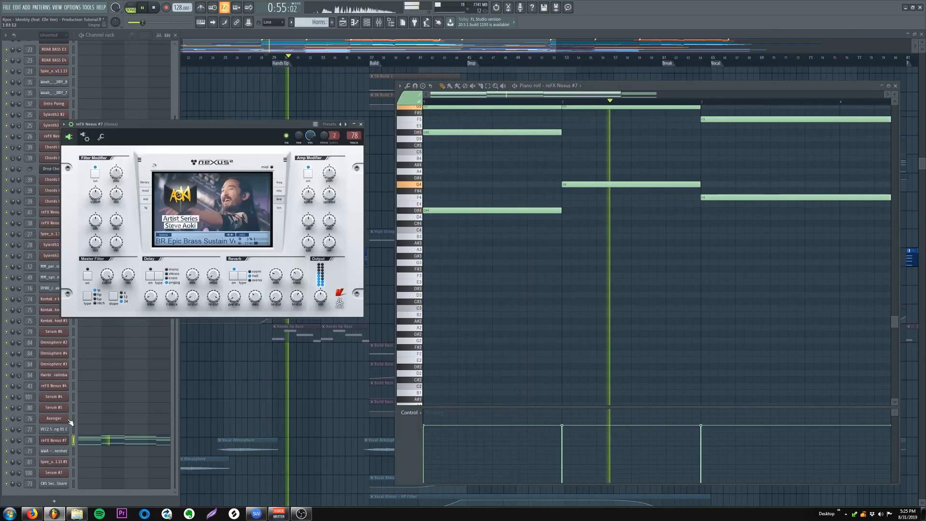
pyautogui.click(363, 42)
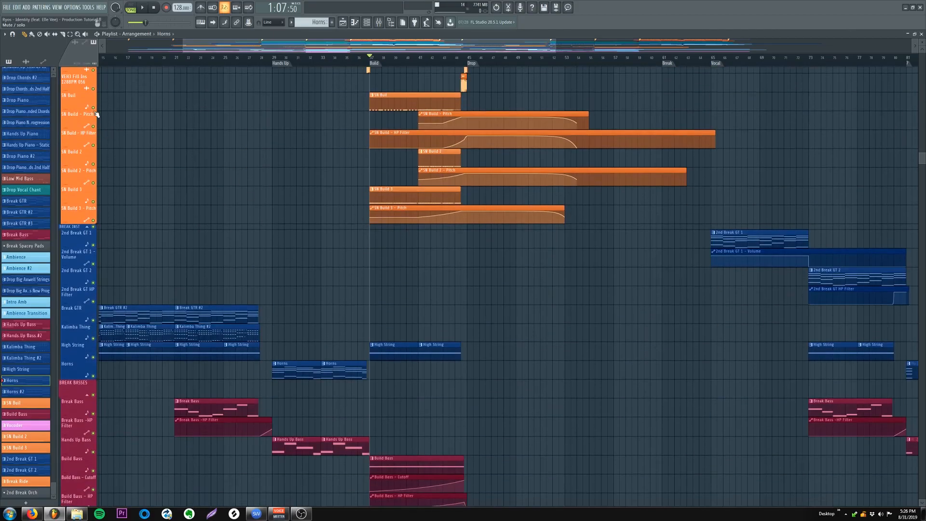
# - Solo the first snare build track and play it from the Build marker
pyautogui.rightClick(93, 108)
pyautogui.press('space')
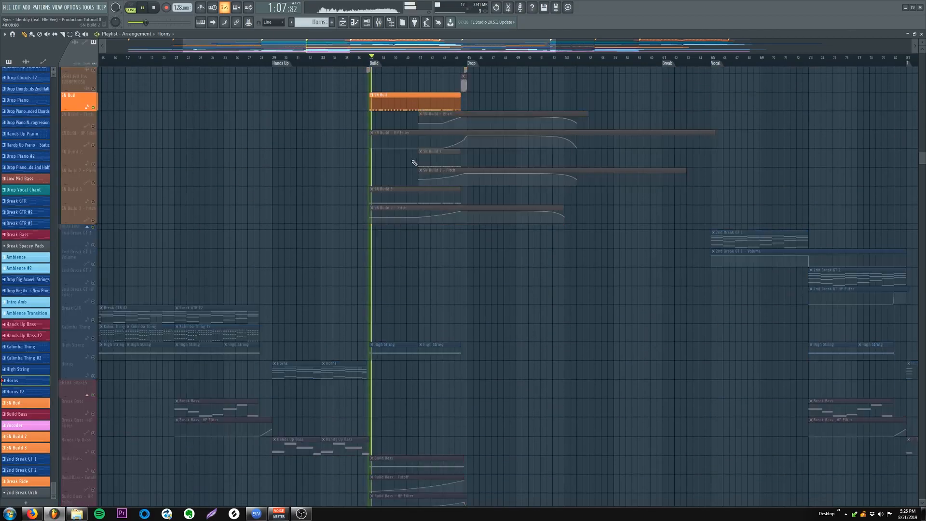
pyautogui.scroll(3, 436, 79)
pyautogui.hscroll(3, 429, 65)
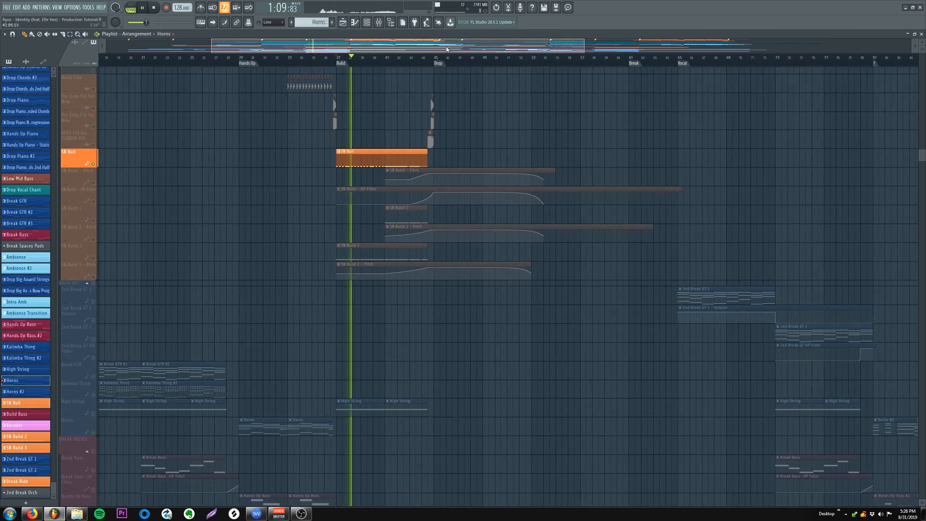
# - Add the remaining SN Build tracks, including SN Build 2 and its pitch automation, to the audition and end the solo
pyautogui.click(95, 183)
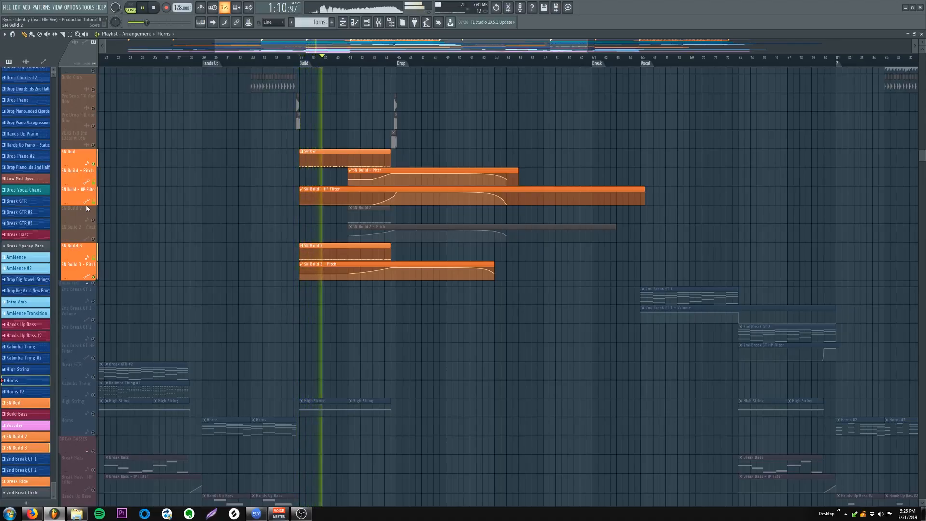
pyautogui.moveTo(98, 227); pyautogui.dragTo(98, 243)
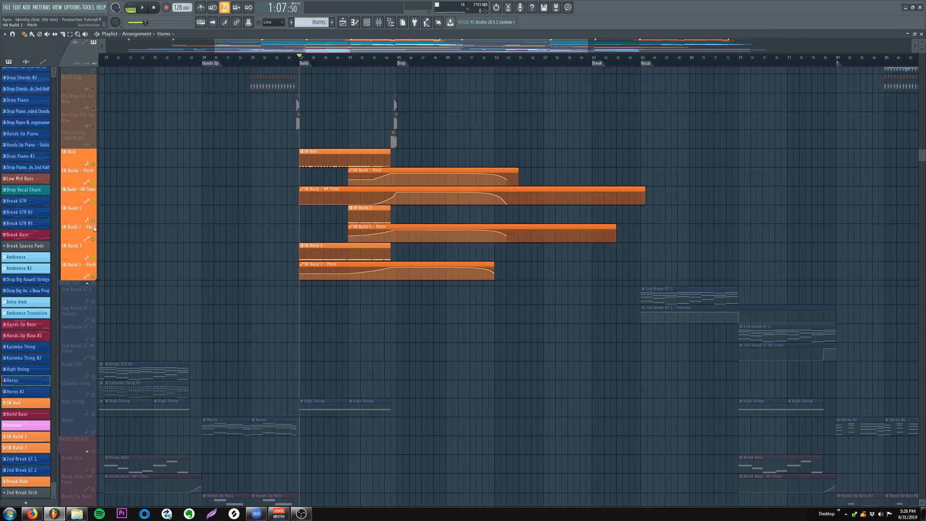
pyautogui.rightClick(94, 229)
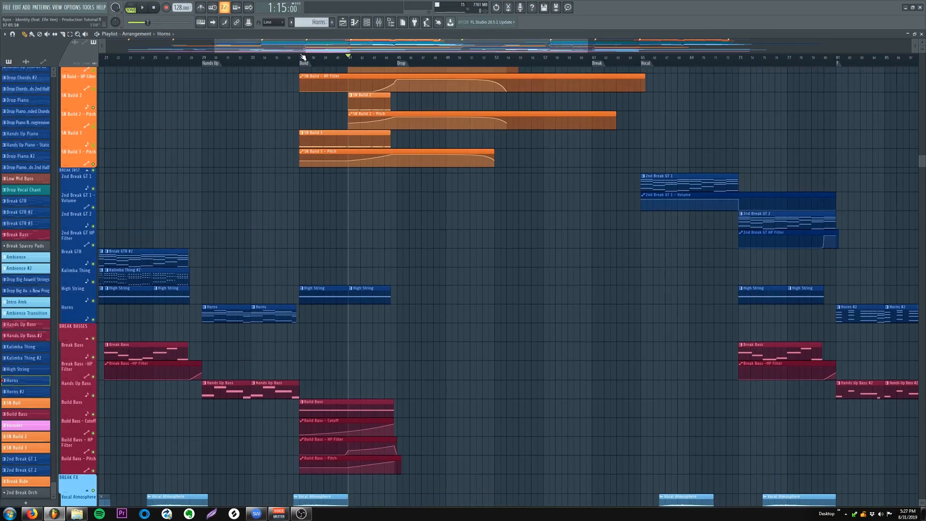
# - Return the playhead to the Build marker and play the High String track in solo
pyautogui.click(303, 57)
pyautogui.scroll(3, 95, 330)
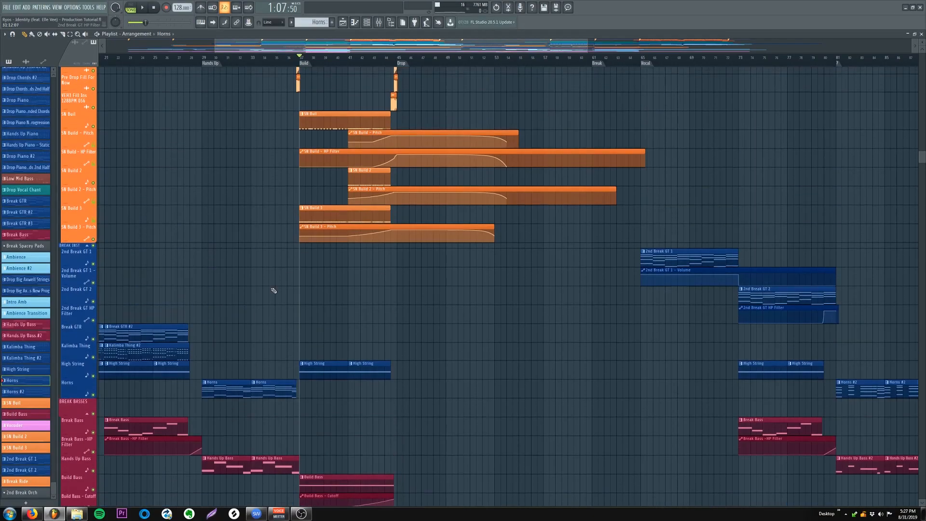
pyautogui.scroll(-1, 95, 329)
pyautogui.keyDown('ctrl'); pyautogui.click(95, 338); pyautogui.keyUp('ctrl')
pyautogui.press('space')
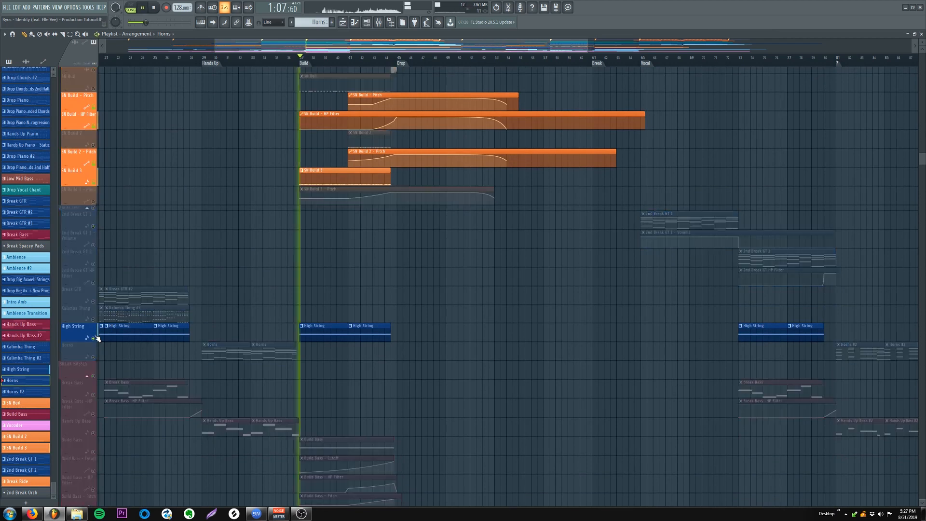
# - Solo the Build Bass track and review its mixer effects during playback, including RBass Stereo, EQuality and WOW
pyautogui.scroll(12, 96, 338)
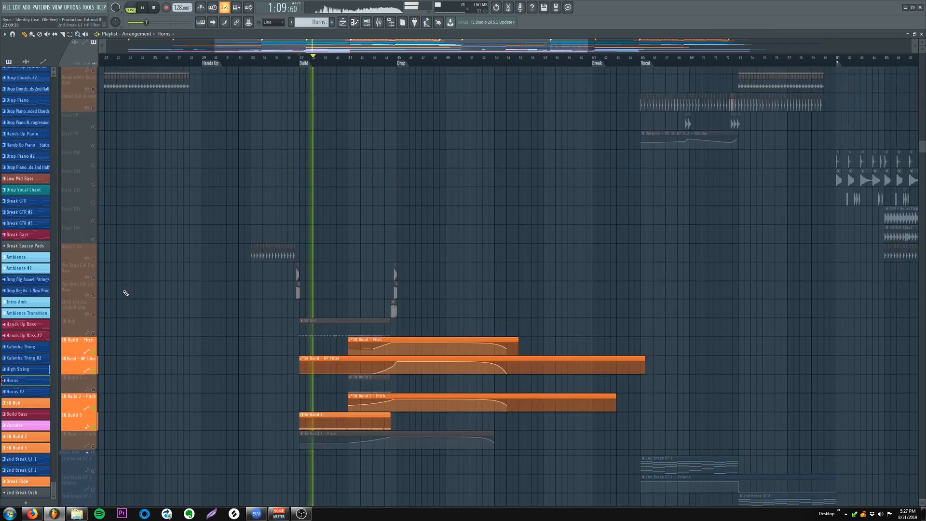
pyautogui.scroll(-7, 111, 299)
pyautogui.click(94, 294)
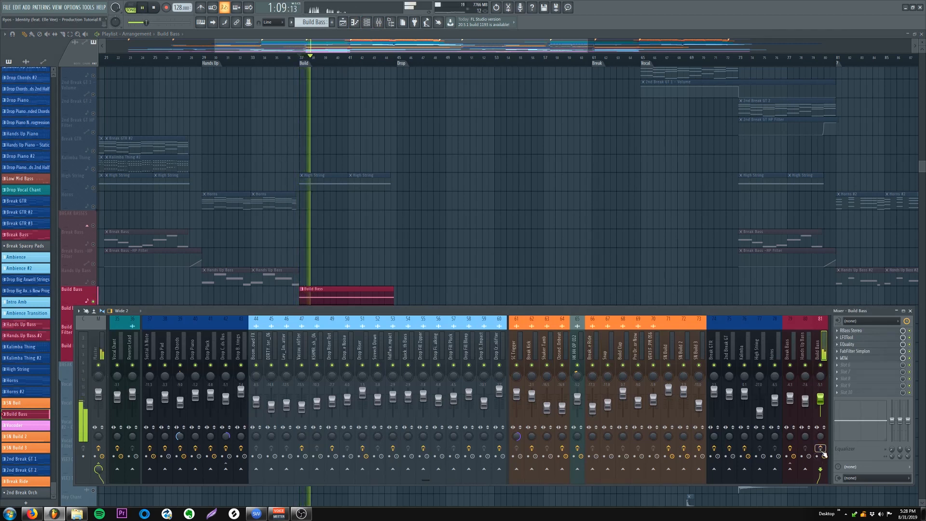
pyautogui.click(866, 331)
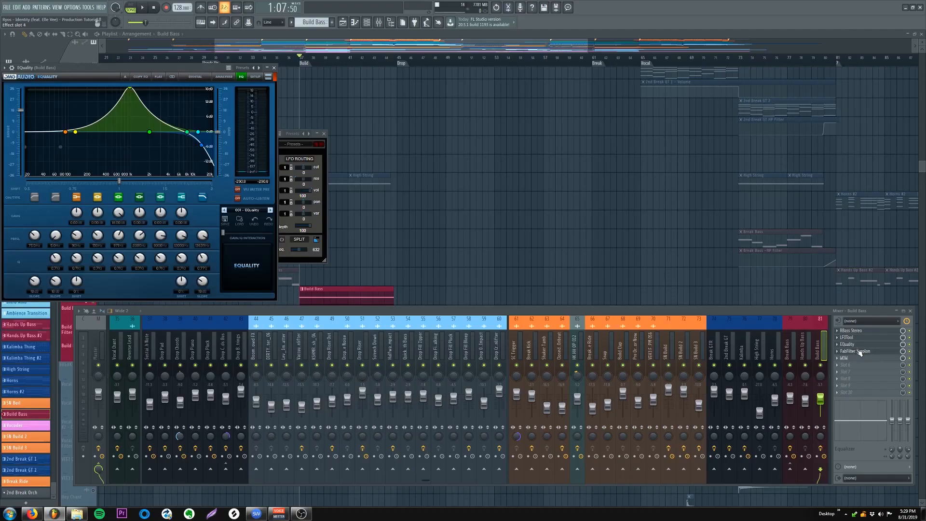
pyautogui.press('space')
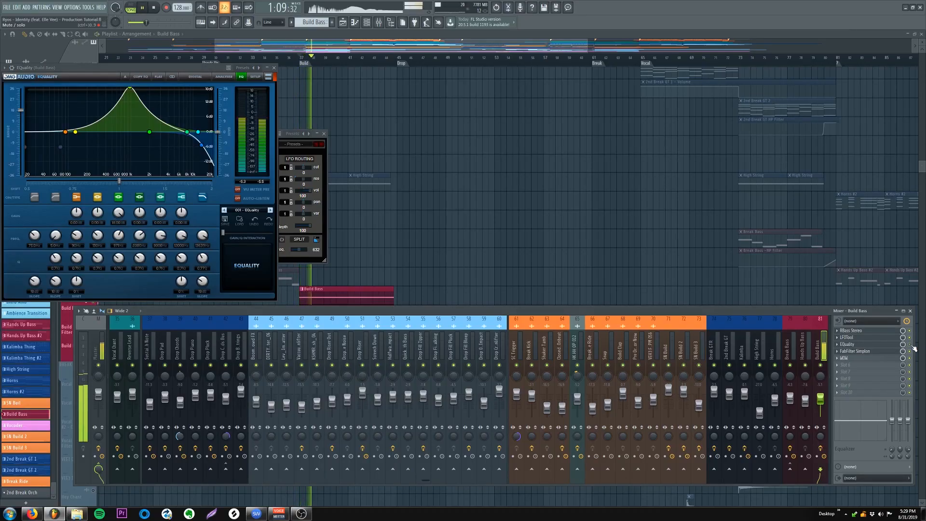
pyautogui.click(886, 359)
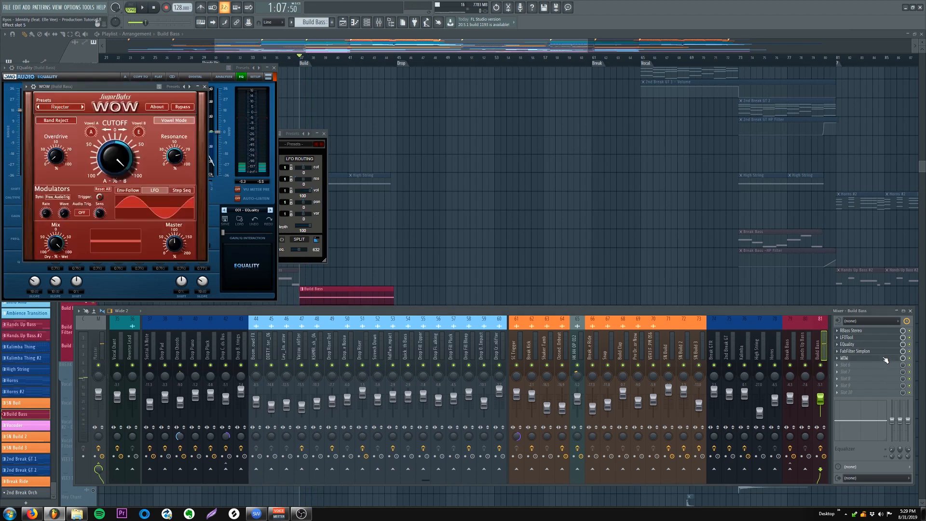
pyautogui.click(204, 88)
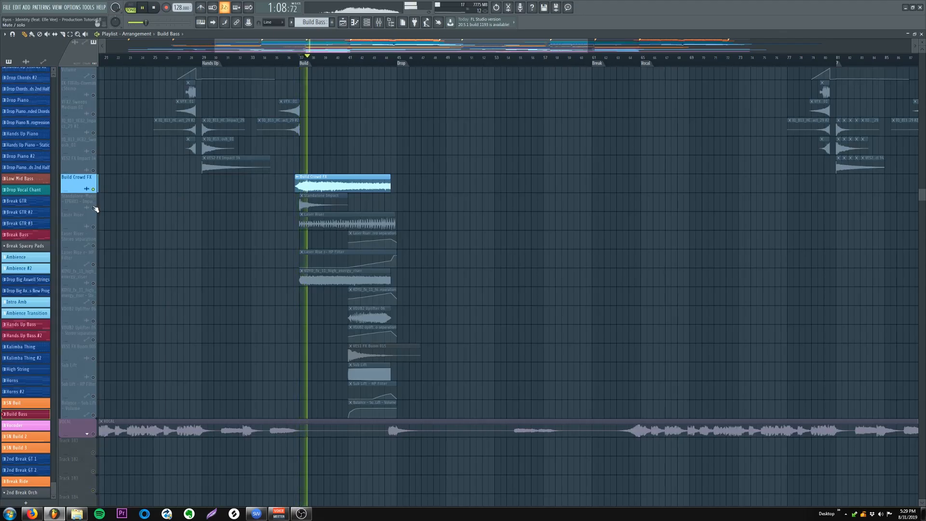
# - Layer the standalone impact, Laser Riser, high energy riser, uplifter, FX boom and Sub Lift tracks onto the playing Build Crowd FX
pyautogui.moveTo(95, 208); pyautogui.dragTo(98, 228)
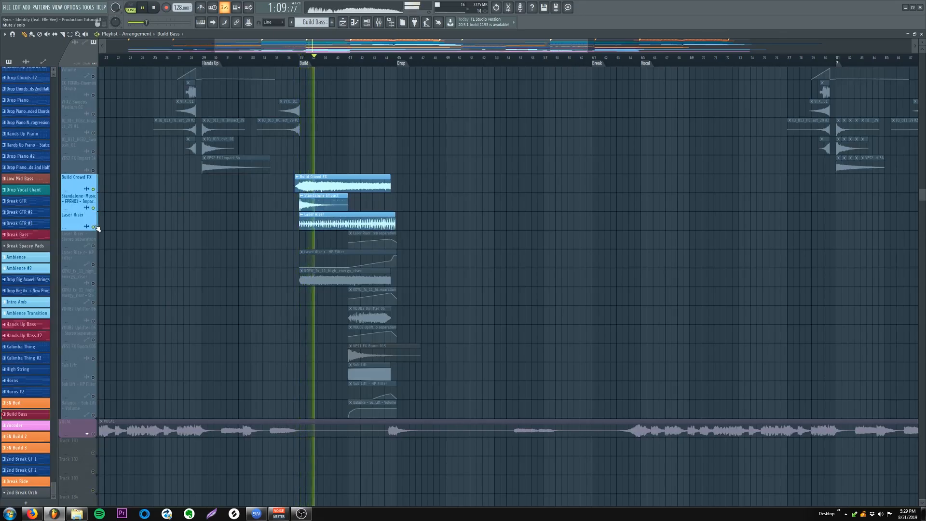
pyautogui.click(96, 283)
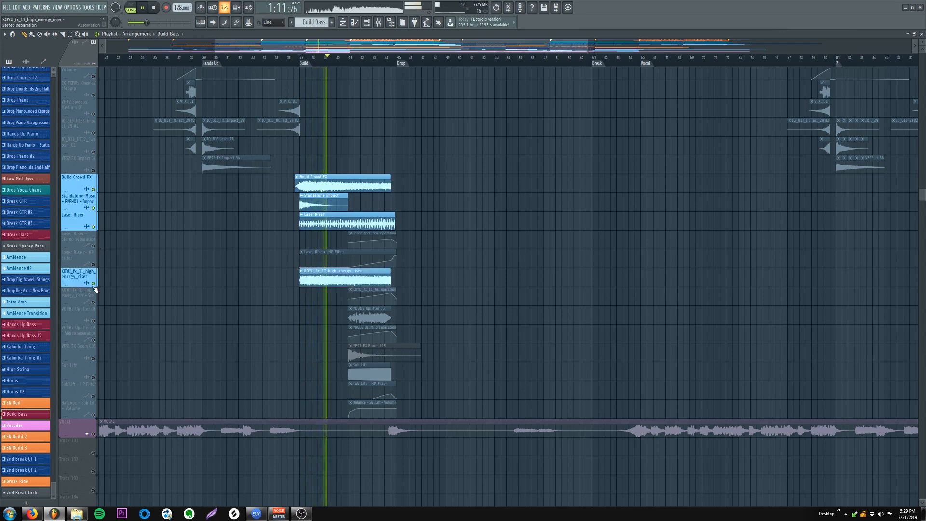
pyautogui.click(95, 321)
pyautogui.click(93, 359)
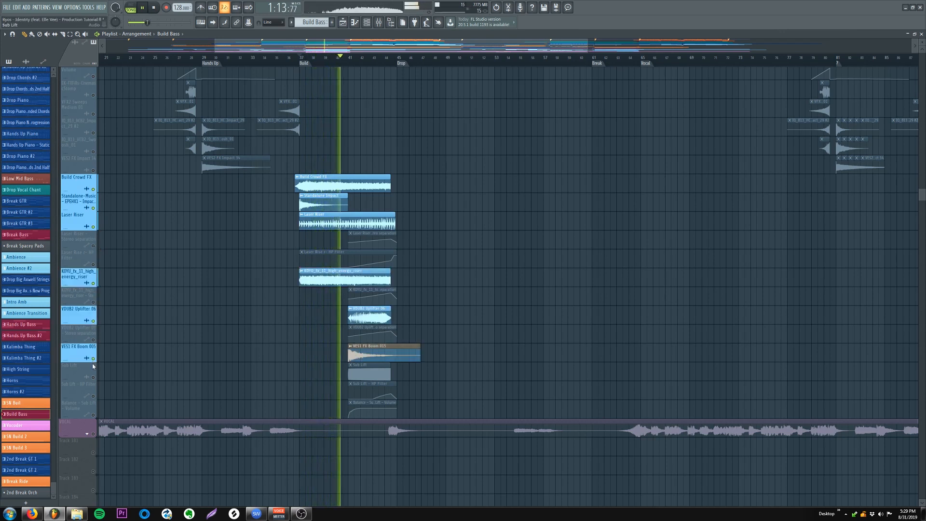
pyautogui.click(95, 378)
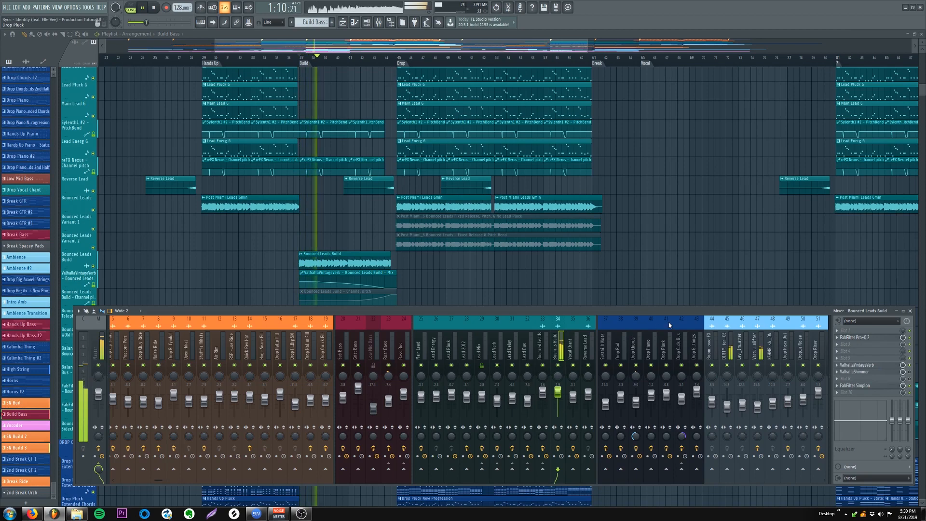
pyautogui.press('F9')
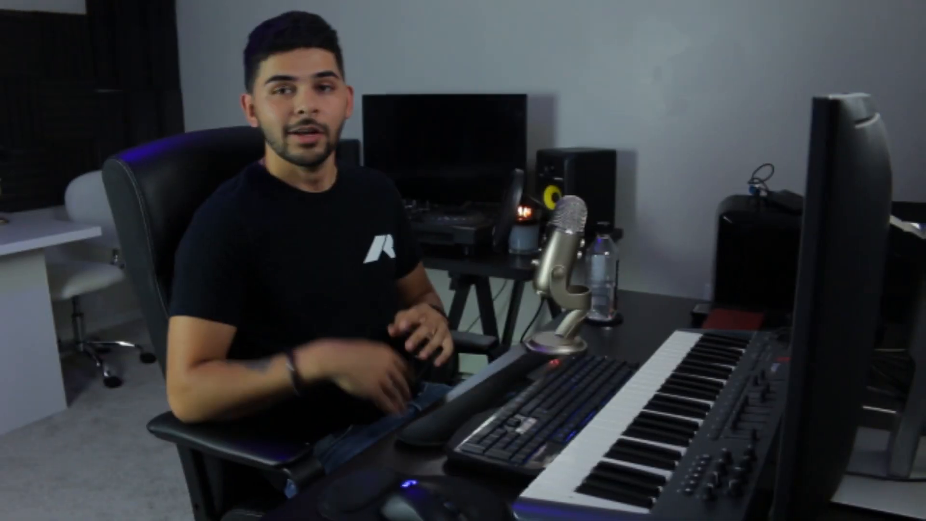